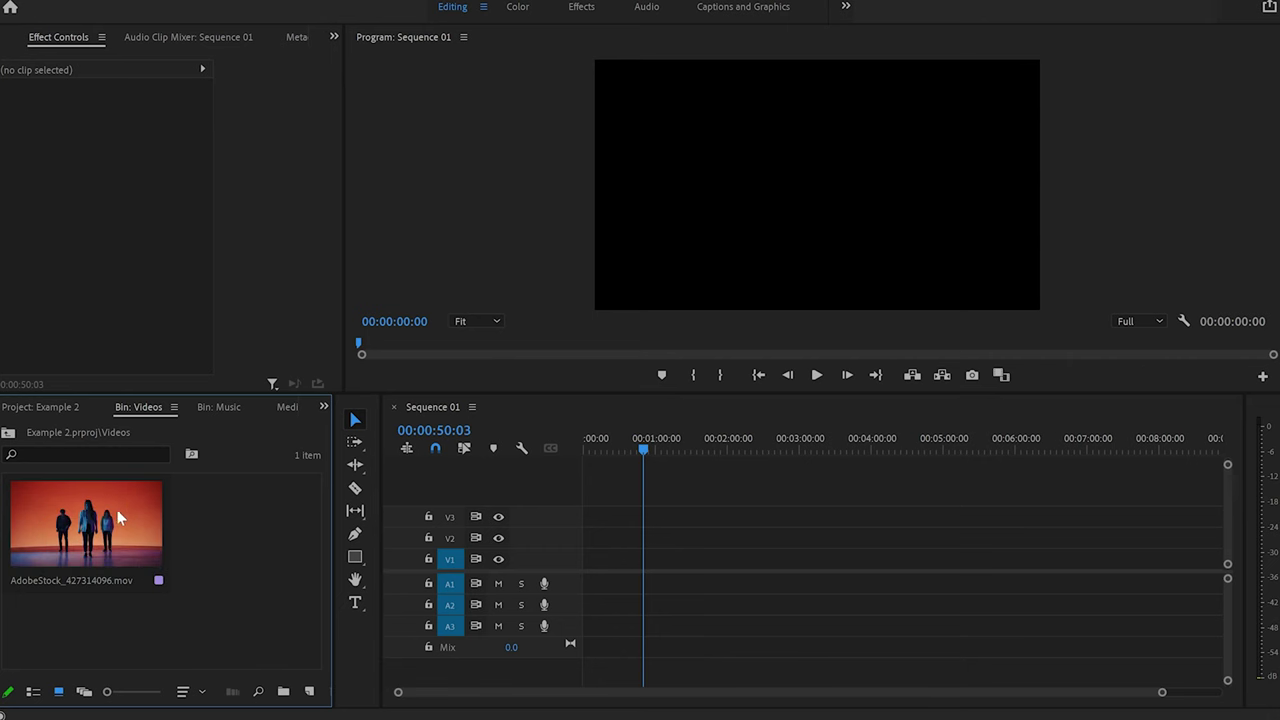
Place the dance clip from the Videos bin at the start of V1 with the playhead at zero.
left_click(120, 517)
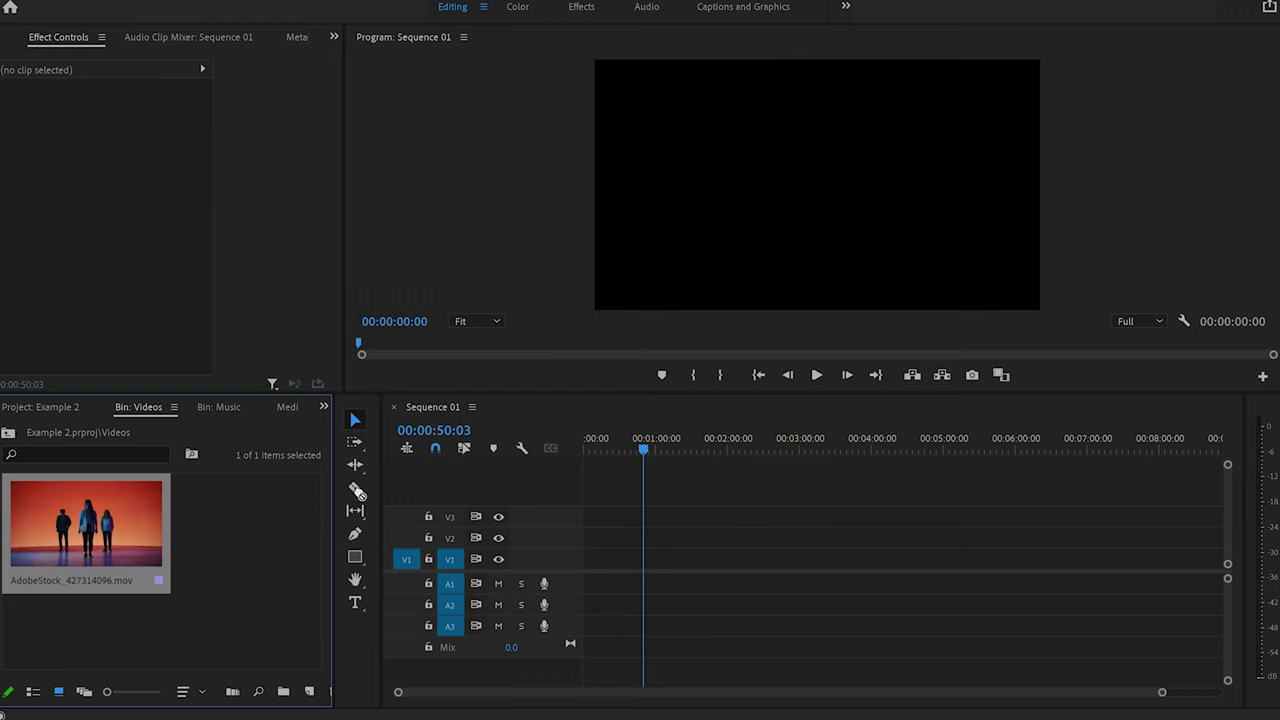
left_click_drag(358, 492, 587, 552)
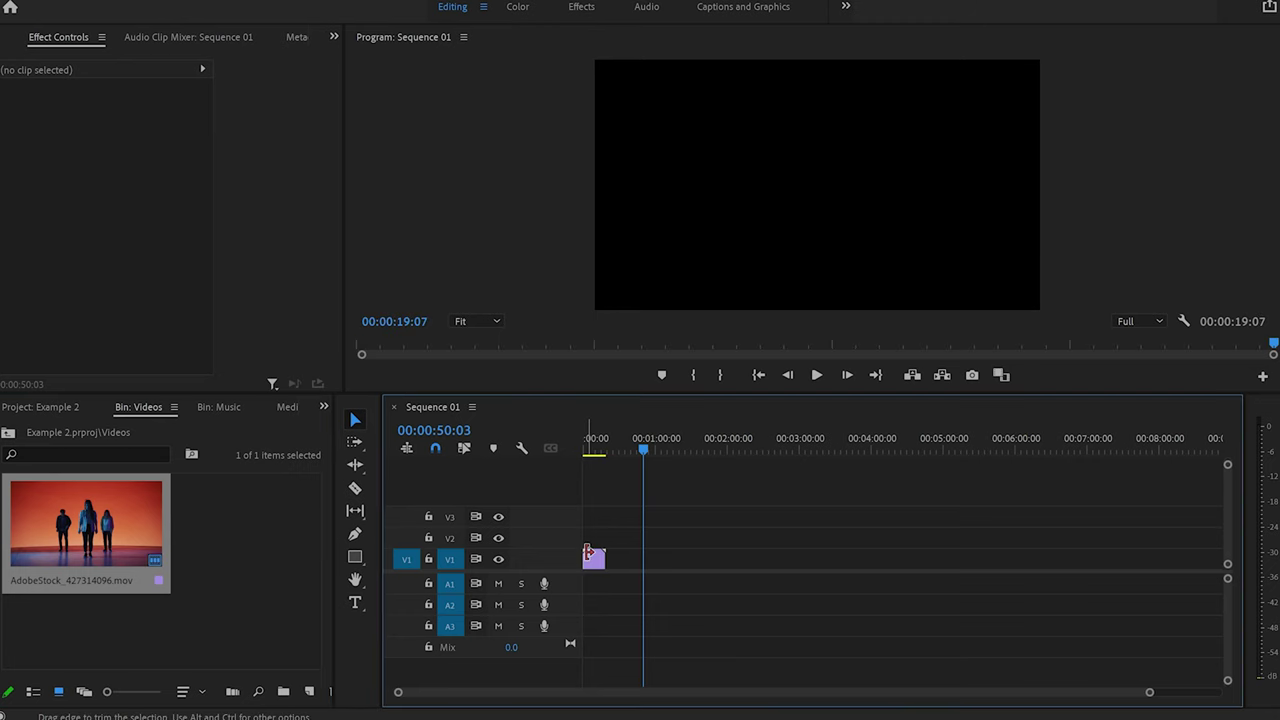
left_click_drag(645, 453, 574, 459)
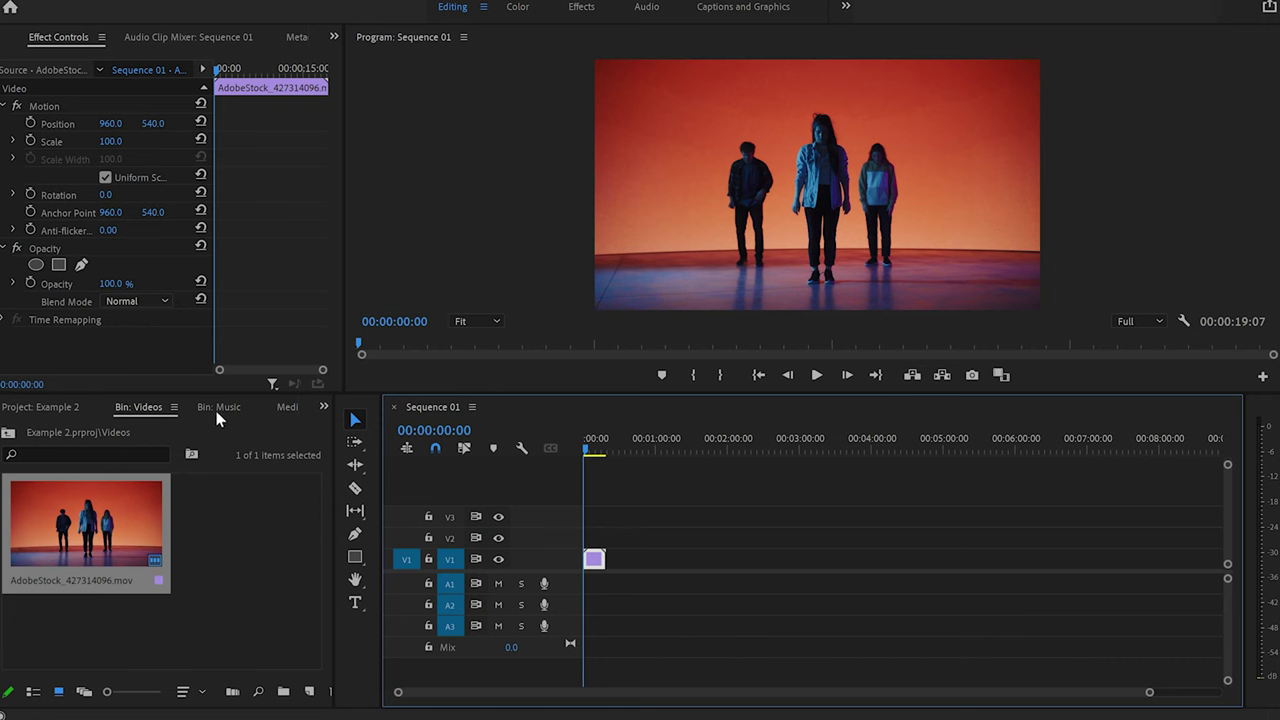
Add the ES_Brand New Beginn… music clip from the Music bin to A1 at 00:00.
left_click(220, 408)
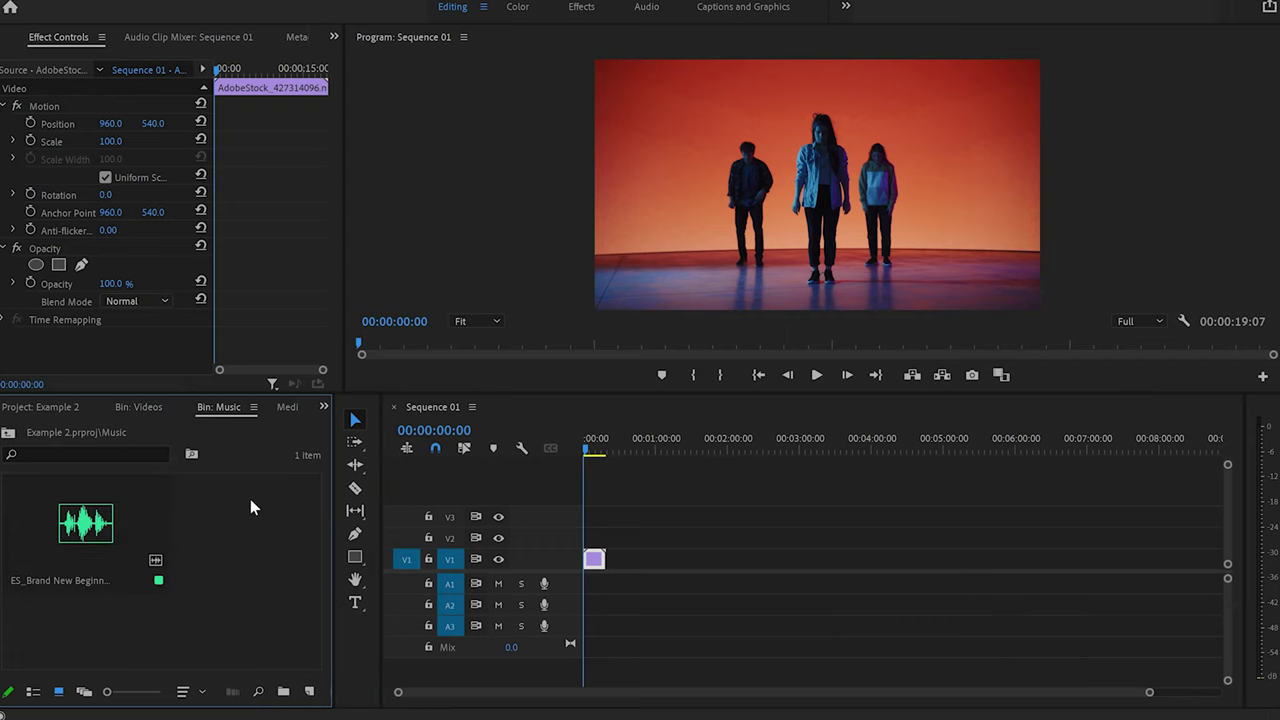
left_click(67, 555)
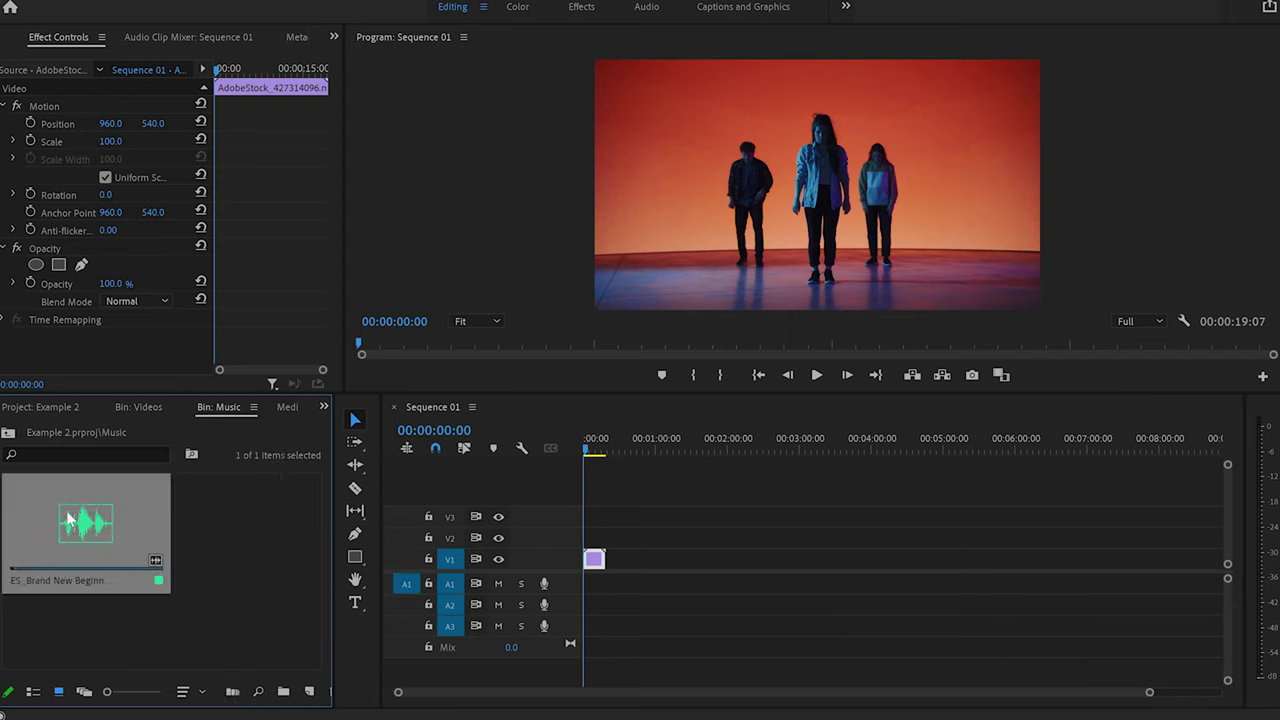
left_click_drag(67, 520, 571, 584)
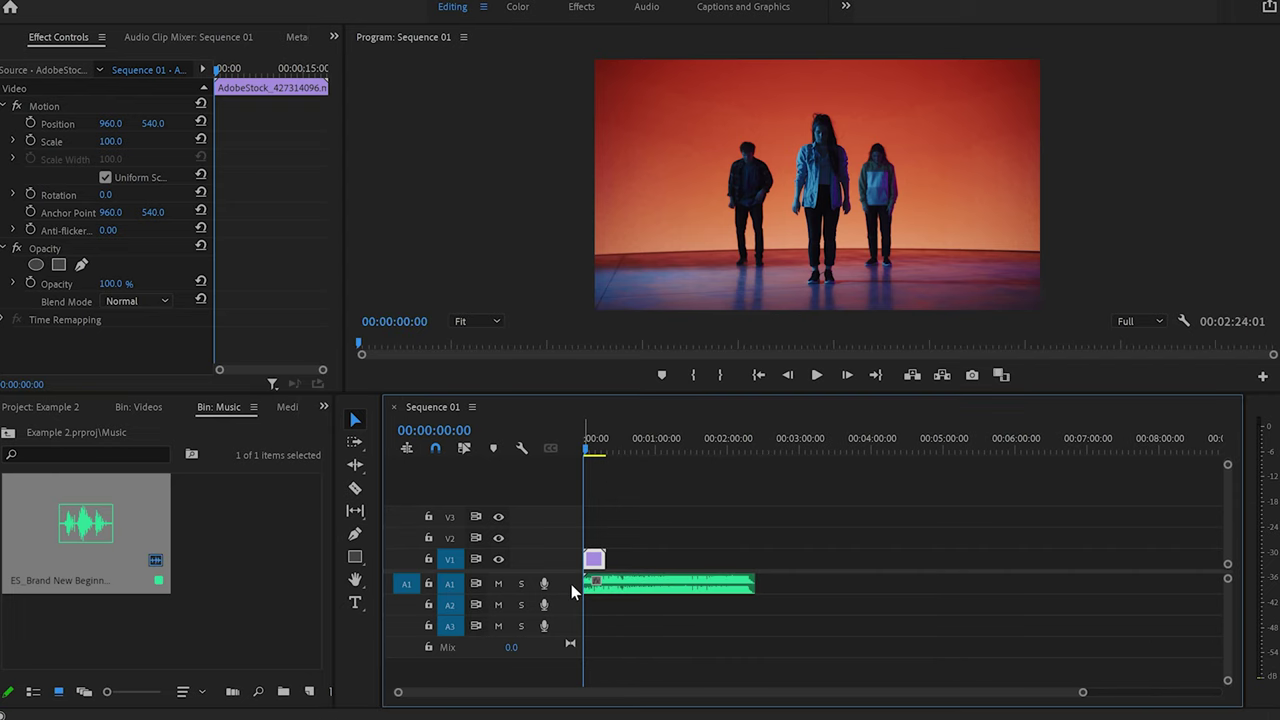
left_click(731, 555)
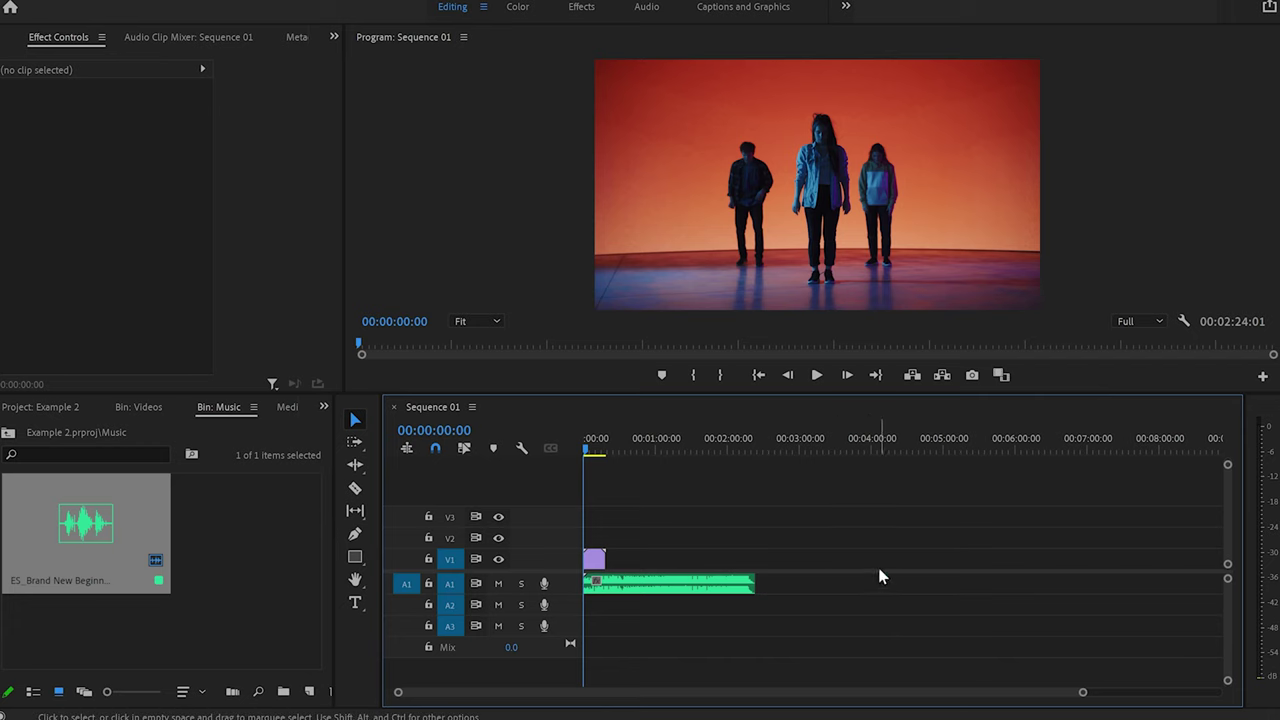
Zoom the timeline in and out until the whole song, about 2:24, fits the view.
key("equal")
key("equal")
key("equal")
key("equal")
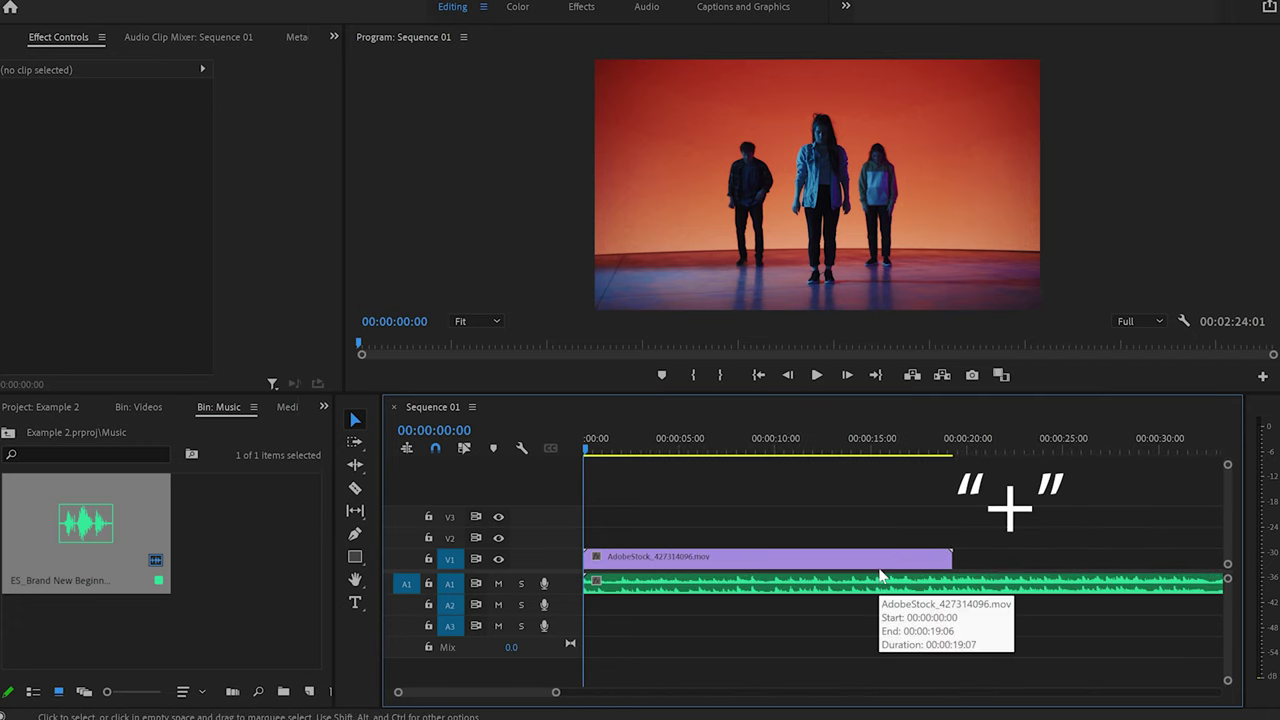
key("equal")
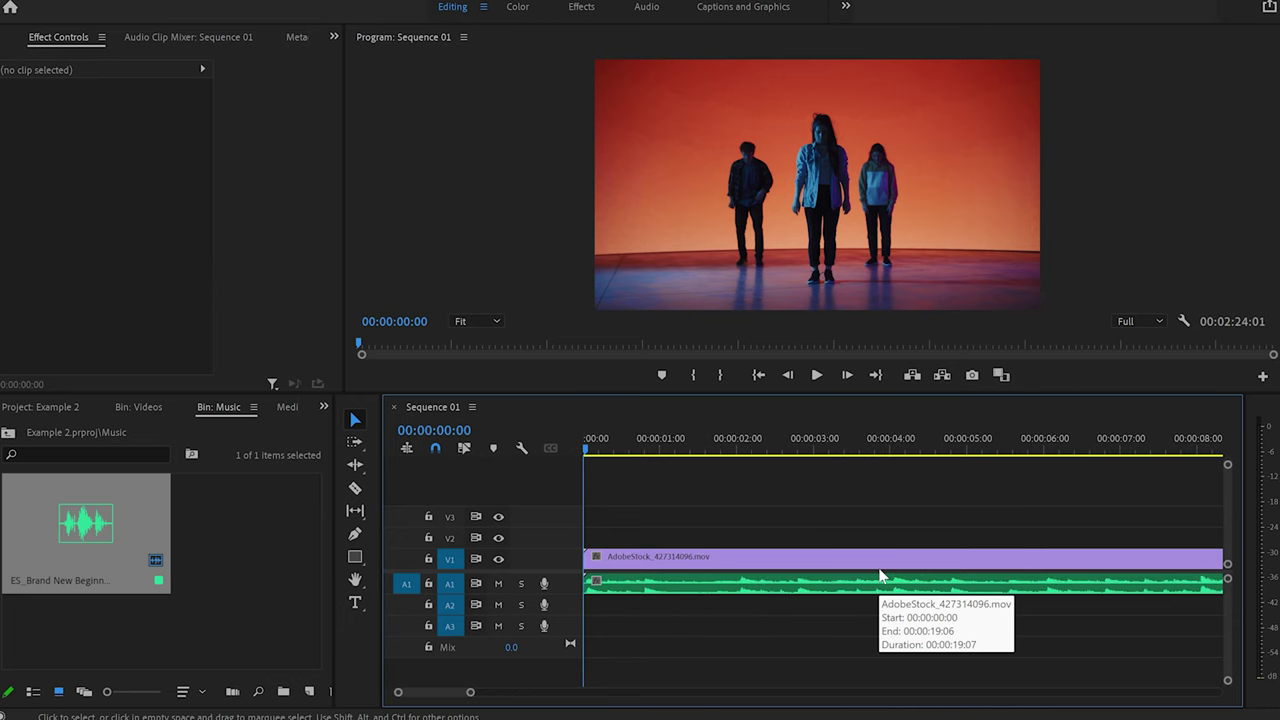
key("minus")
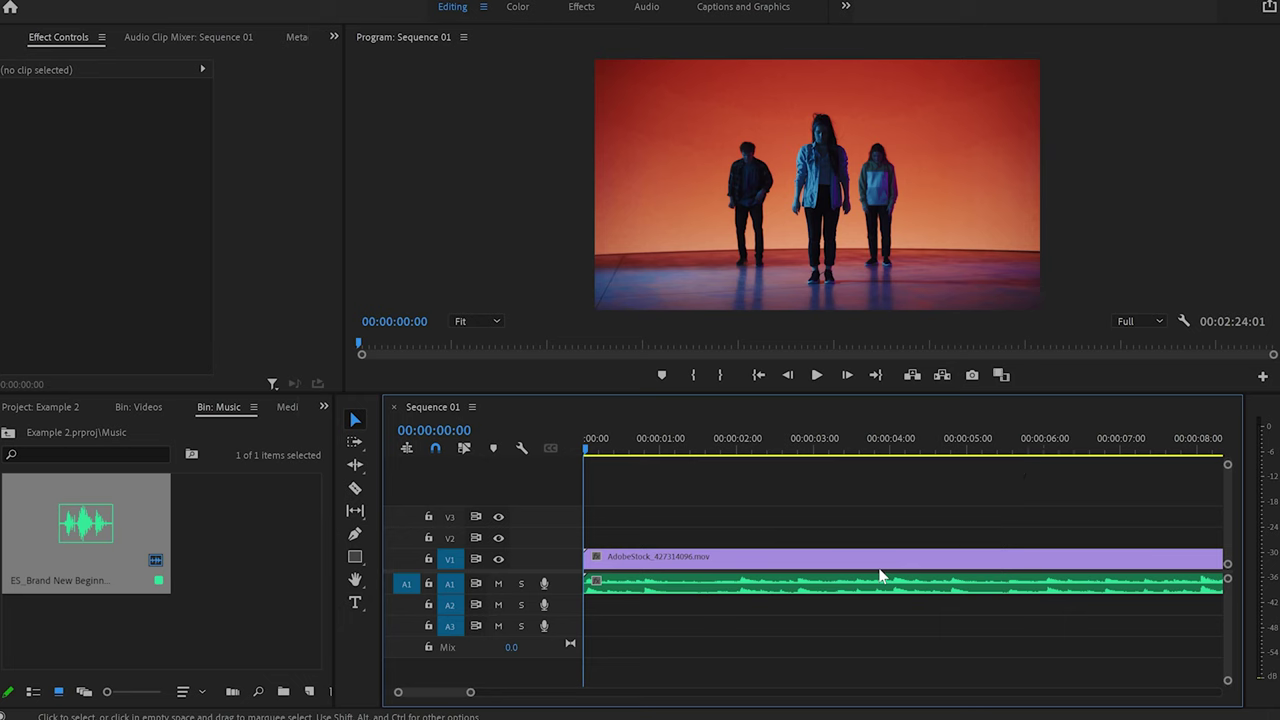
key("minus")
key("minus")
key("minus")
key("minus")
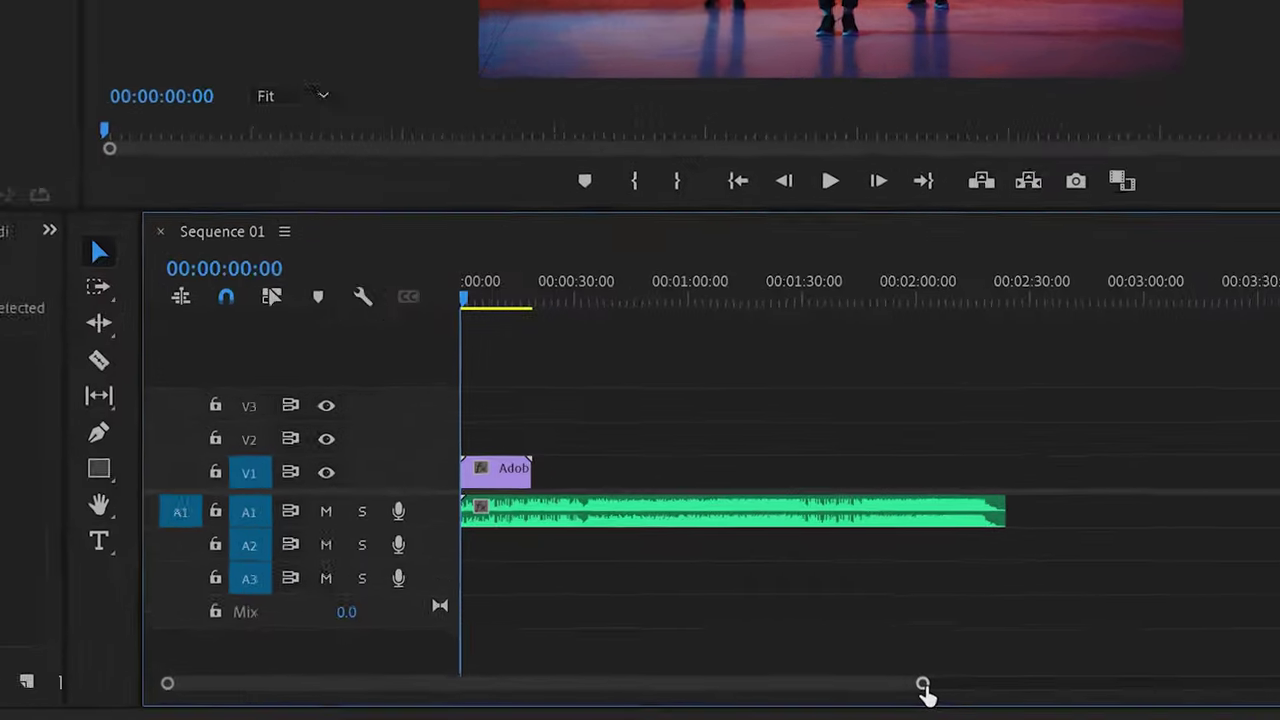
left_click_drag(866, 691, 838, 690)
left_click_drag(925, 671, 575, 684)
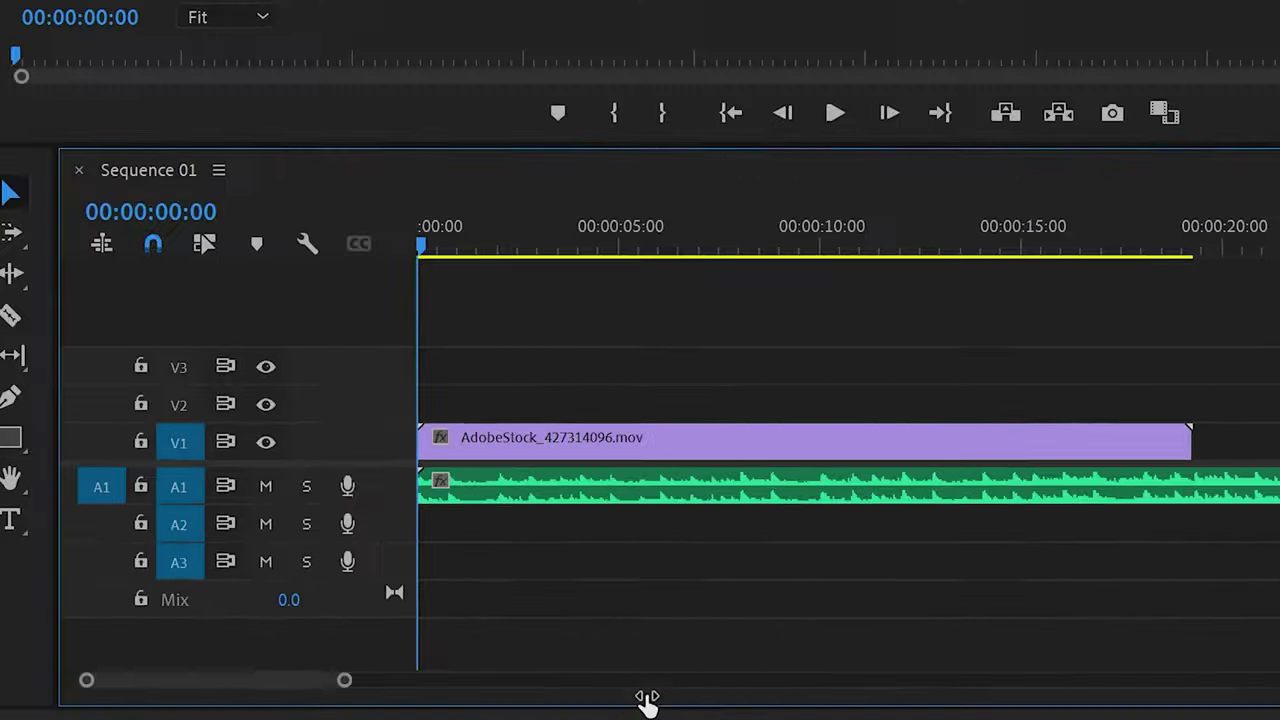
left_click_drag(647, 703, 619, 701)
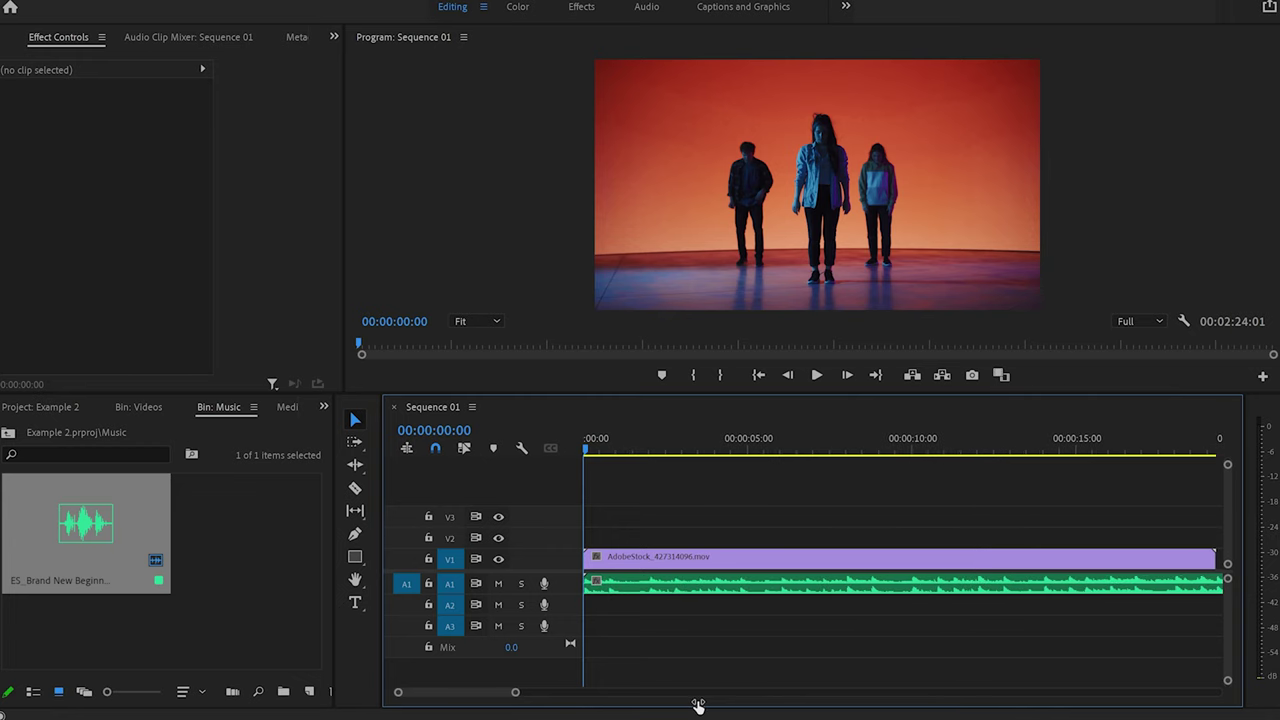
left_click_drag(698, 705, 975, 640)
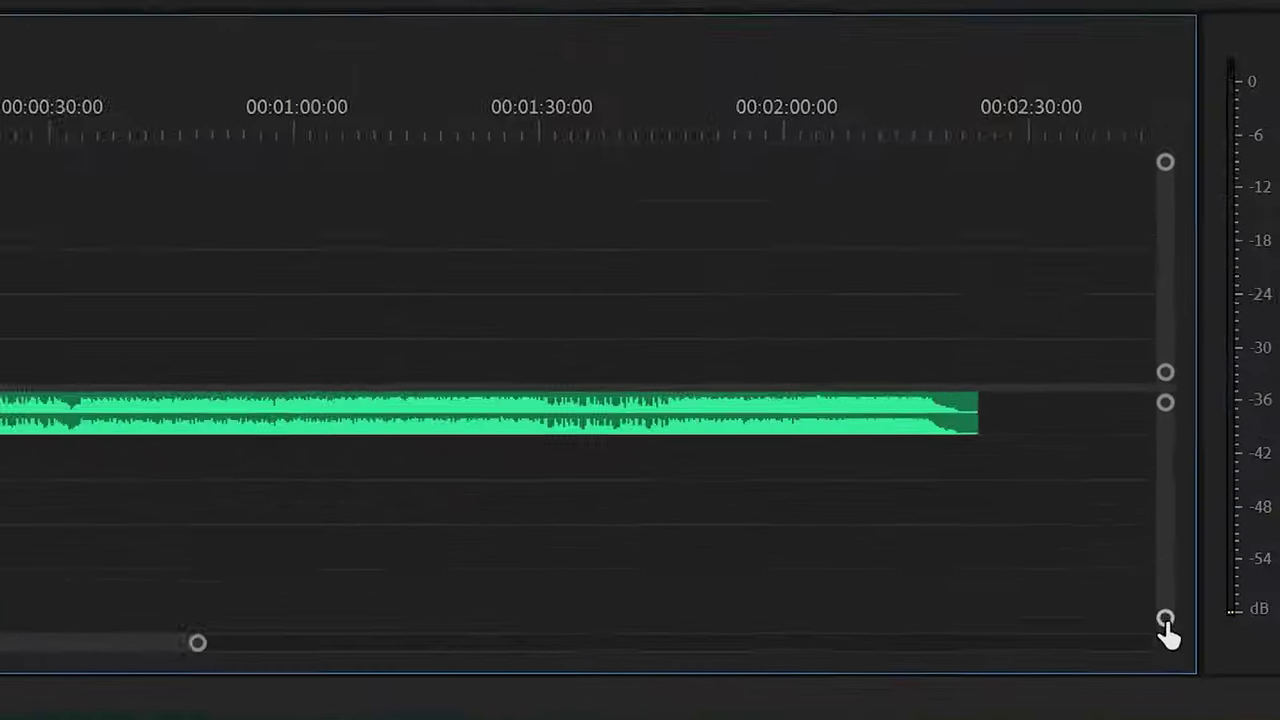
Enlarge track A1 so the music's stereo waveform shows in detail.
left_click_drag(1229, 686, 1229, 670)
left_click_drag(1158, 582, 1175, 614)
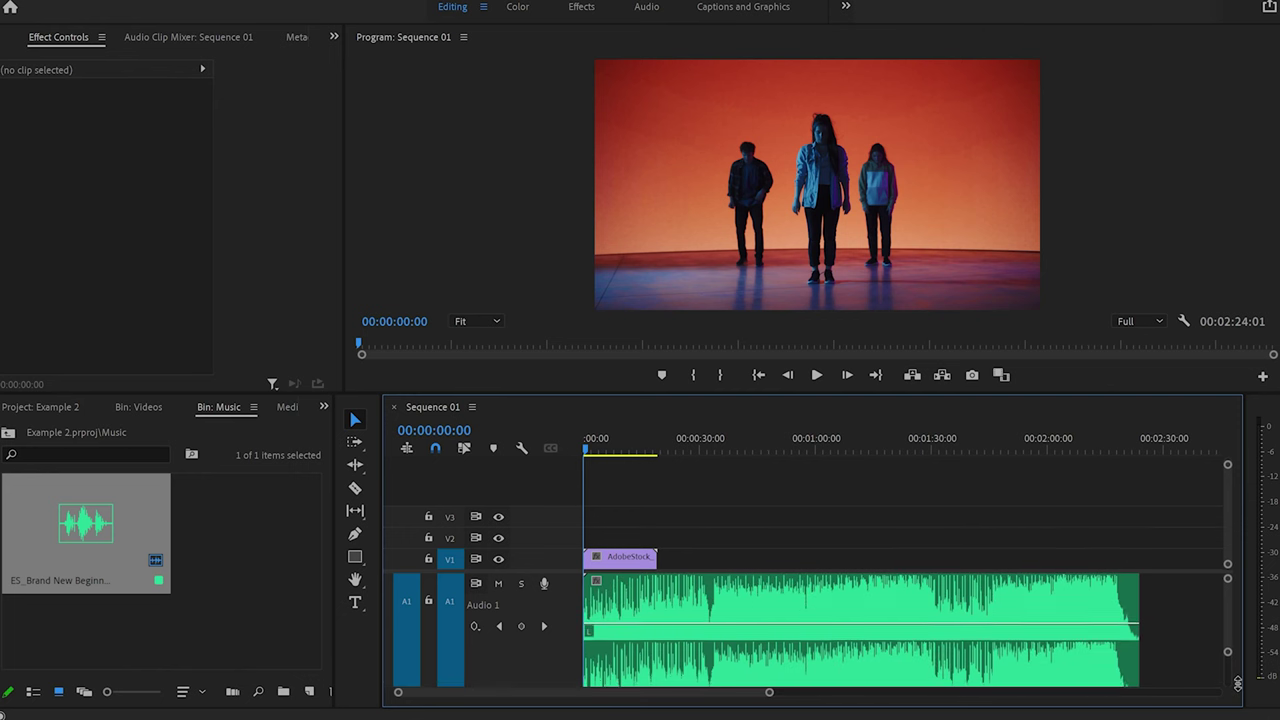
left_click_drag(1237, 683, 1237, 685)
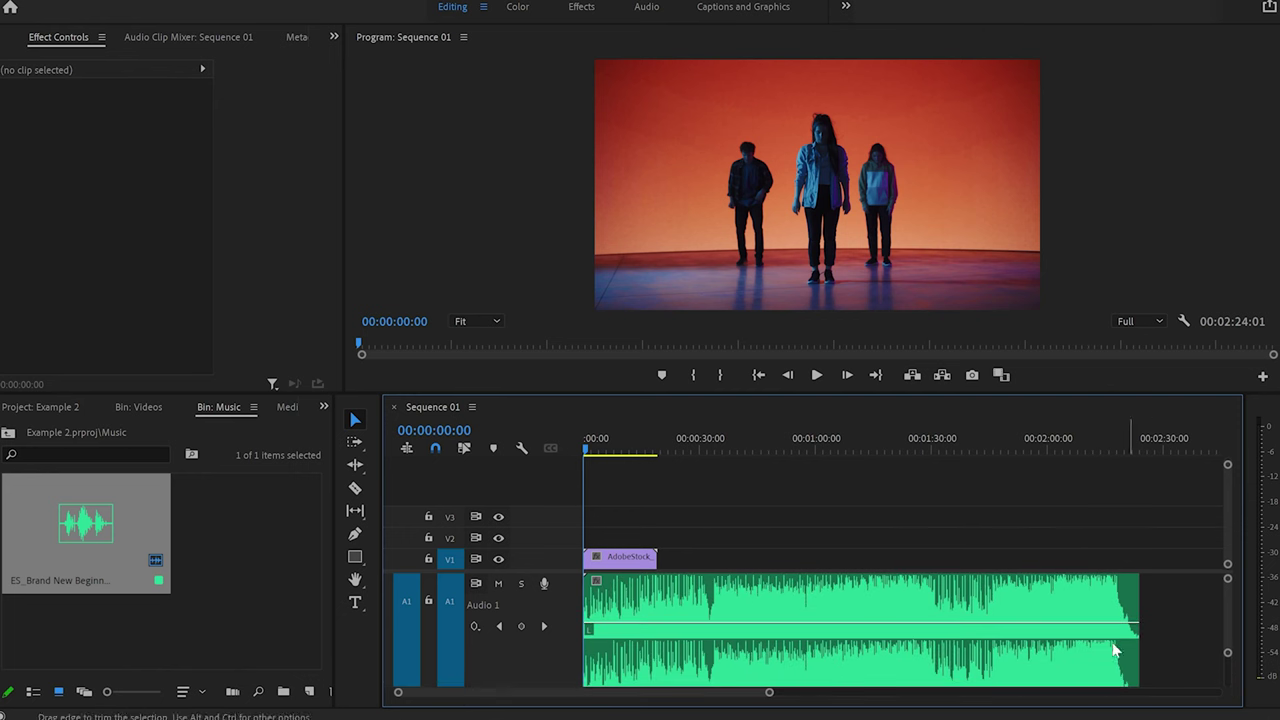
left_click_drag(1130, 634, 1150, 625)
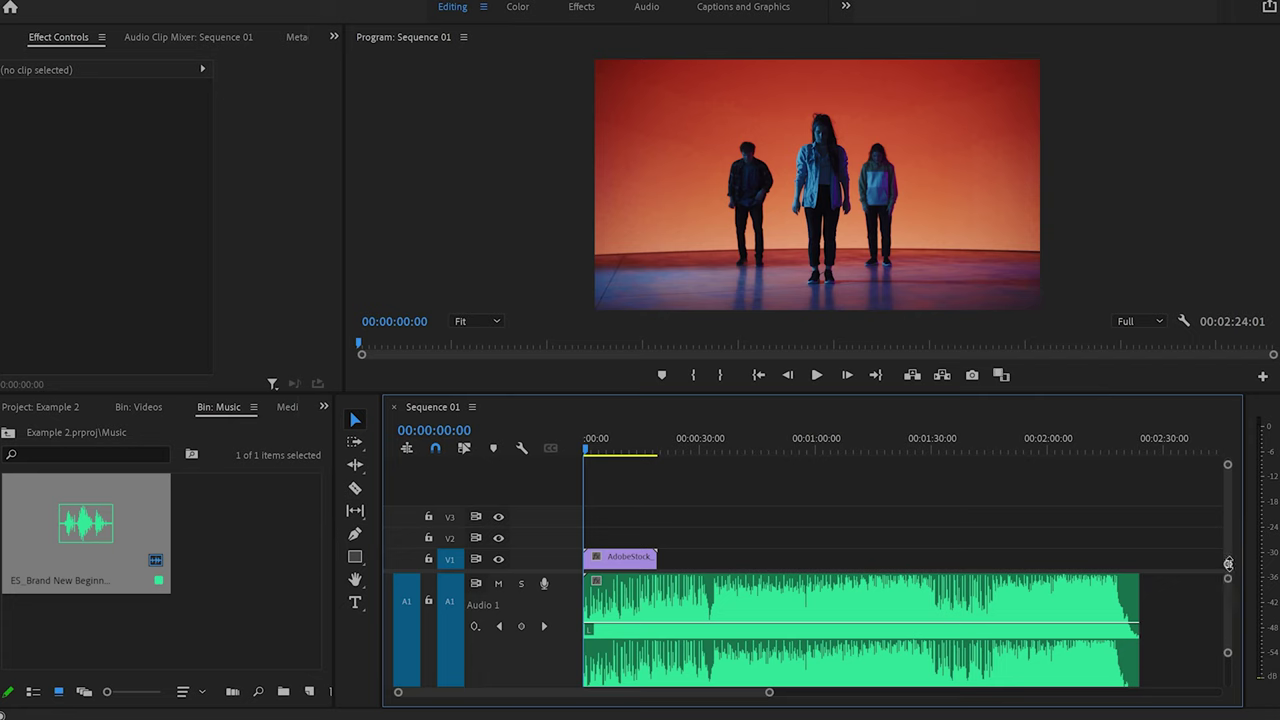
Enlarge the Video 1 track to show large clip thumbnails.
mouse_move(1228, 563)
left_mouse_down()
mouse_move(1230, 549)
mouse_move(1236, 567)
left_mouse_up()
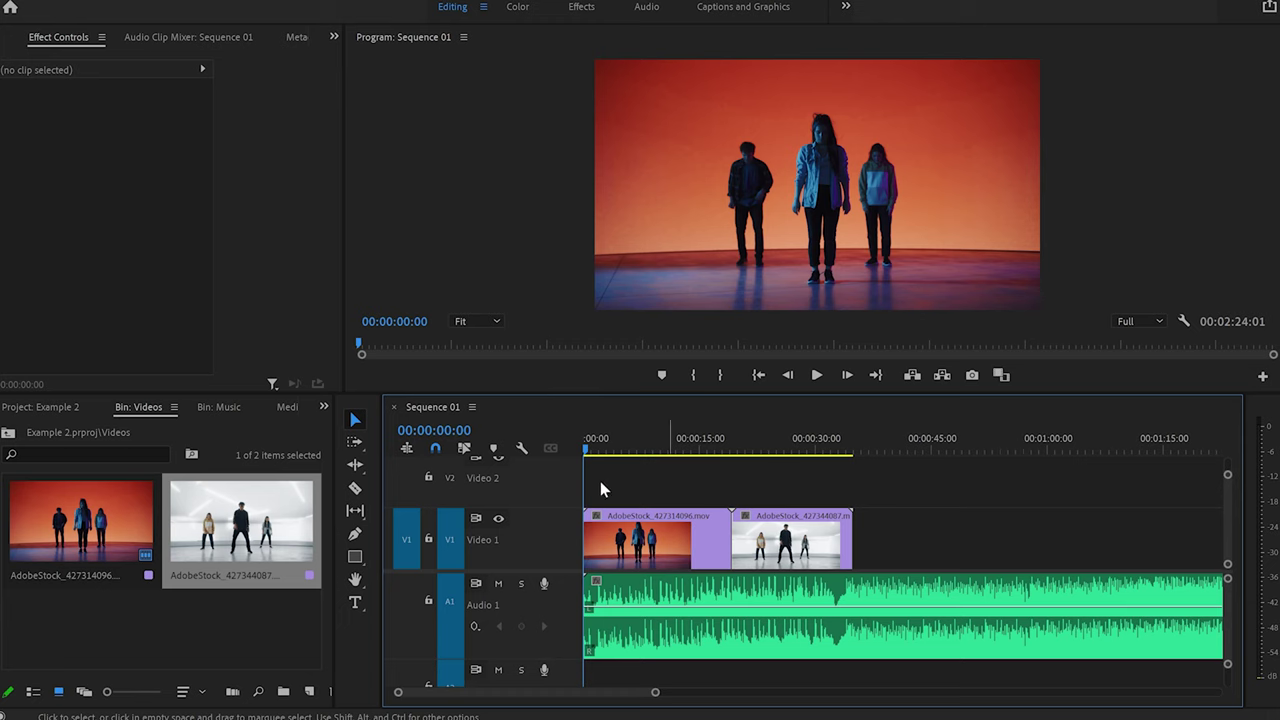
Cut the first V1 dance clip at about 14 seconds with the Razor tool, then return to Selection.
key("c")
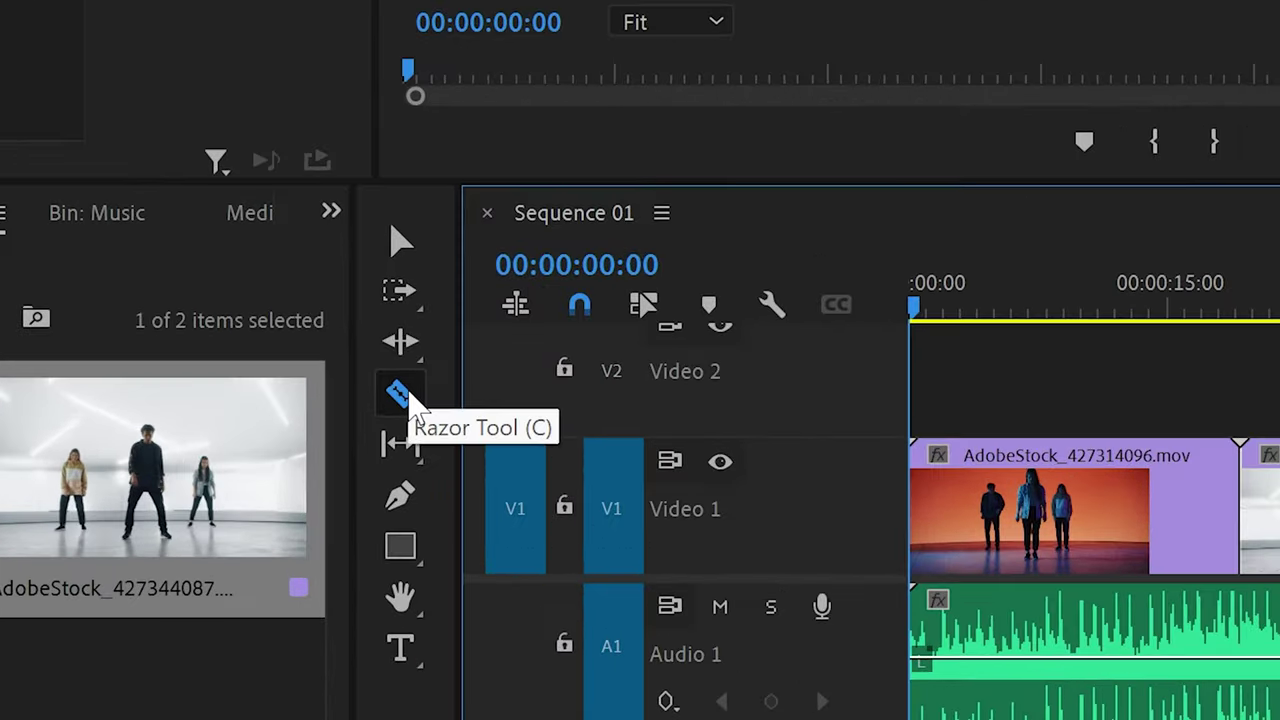
left_click(409, 394)
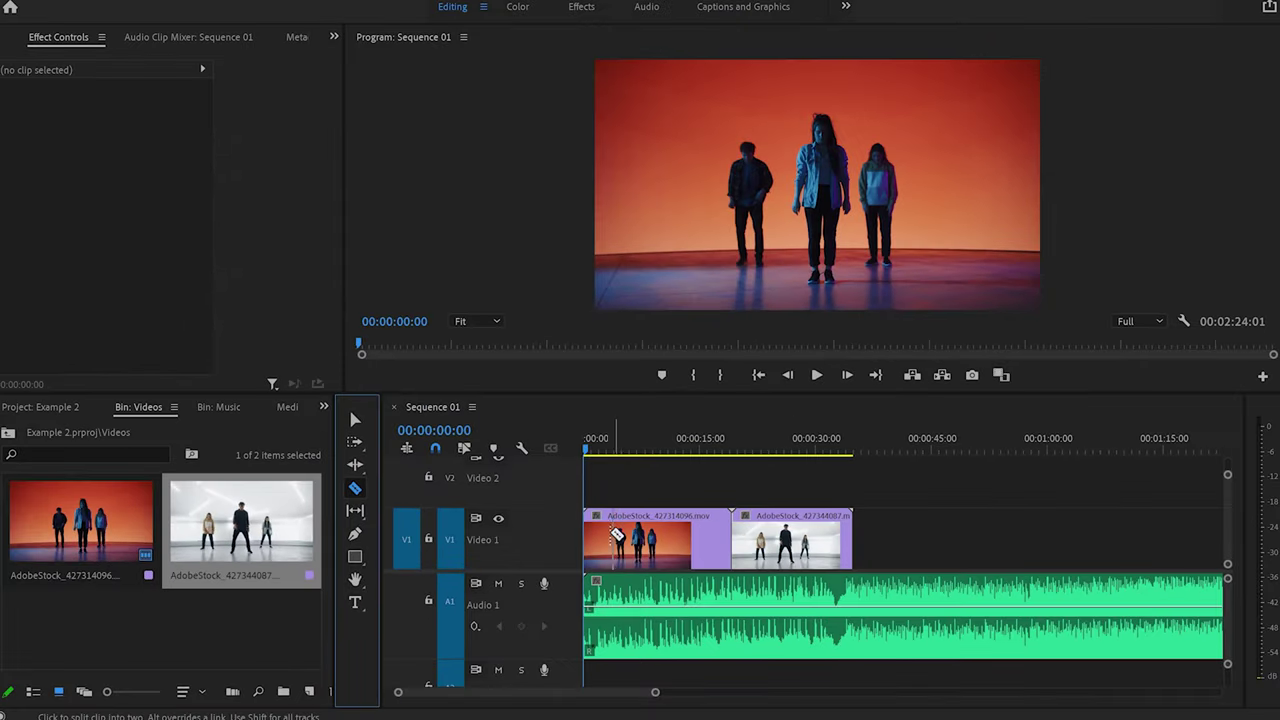
left_click(697, 521)
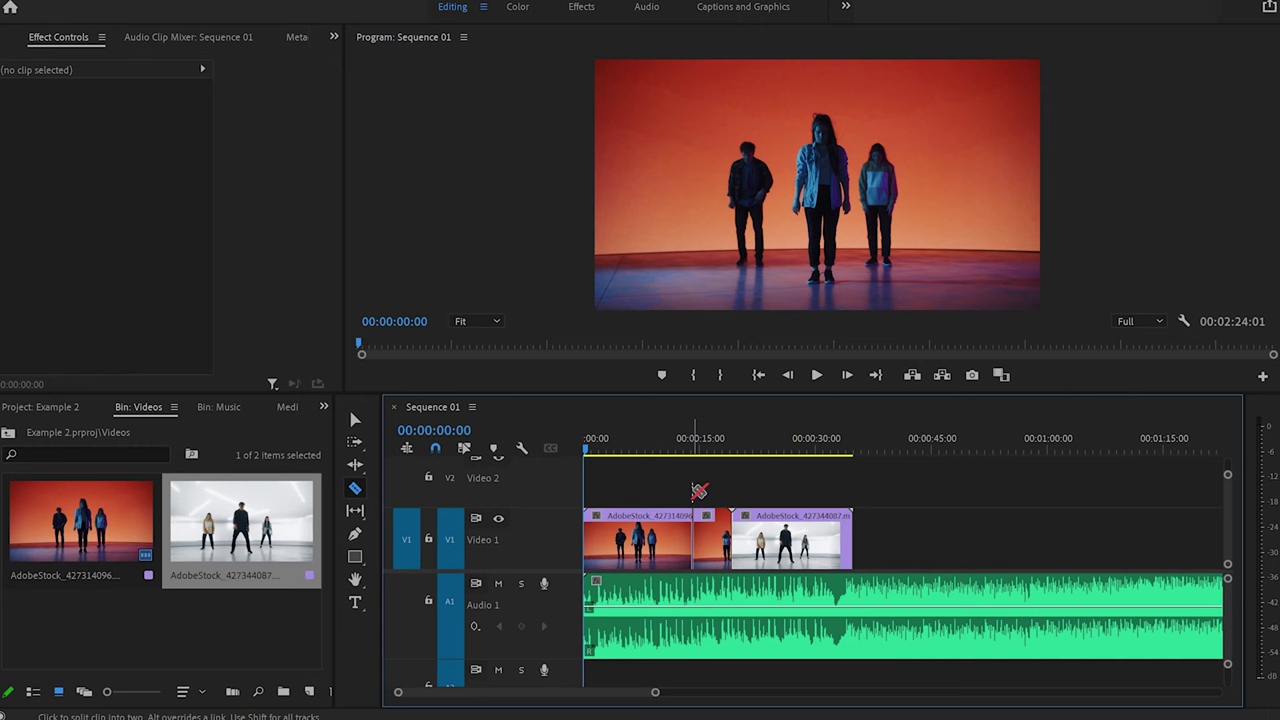
key("v")
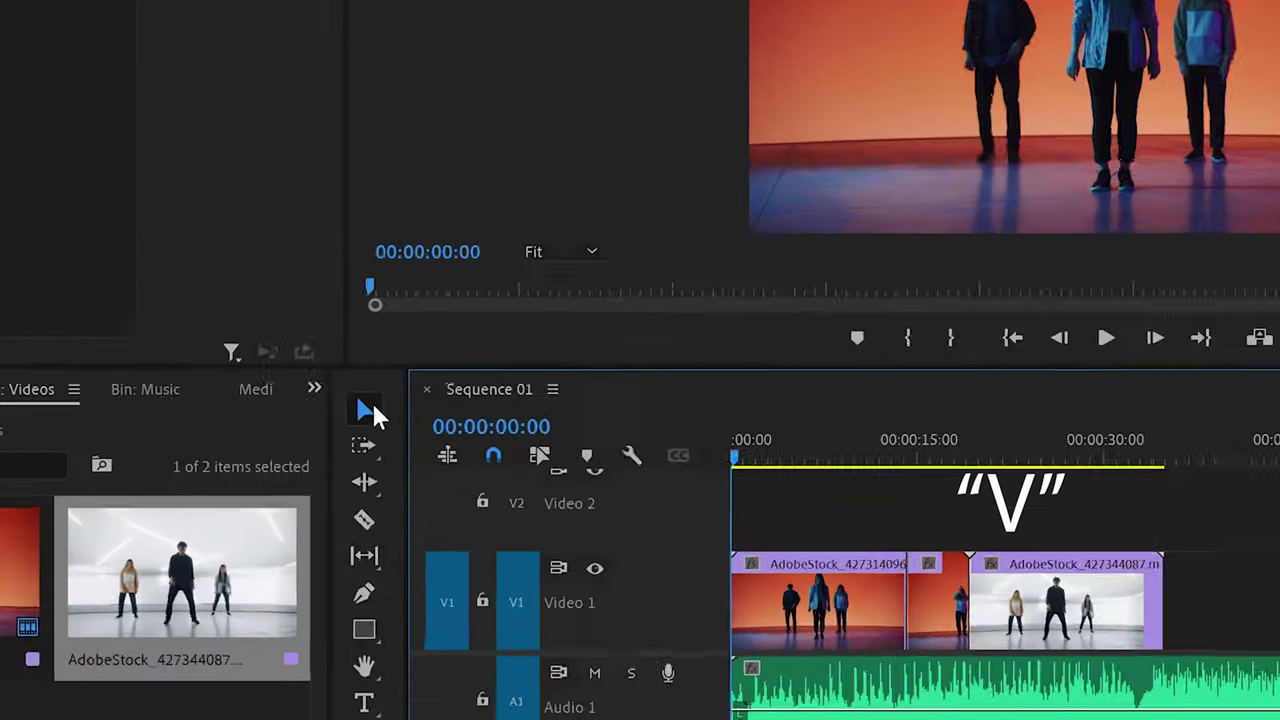
left_click(372, 412)
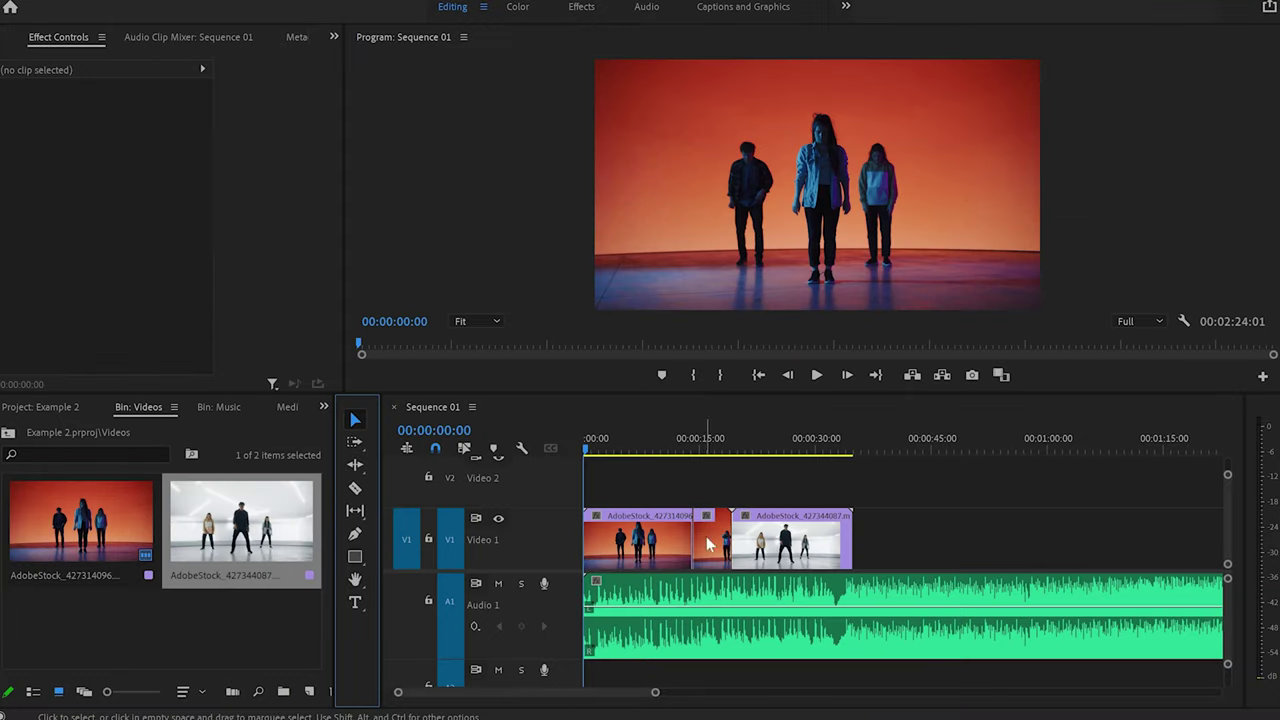
left_click(782, 528)
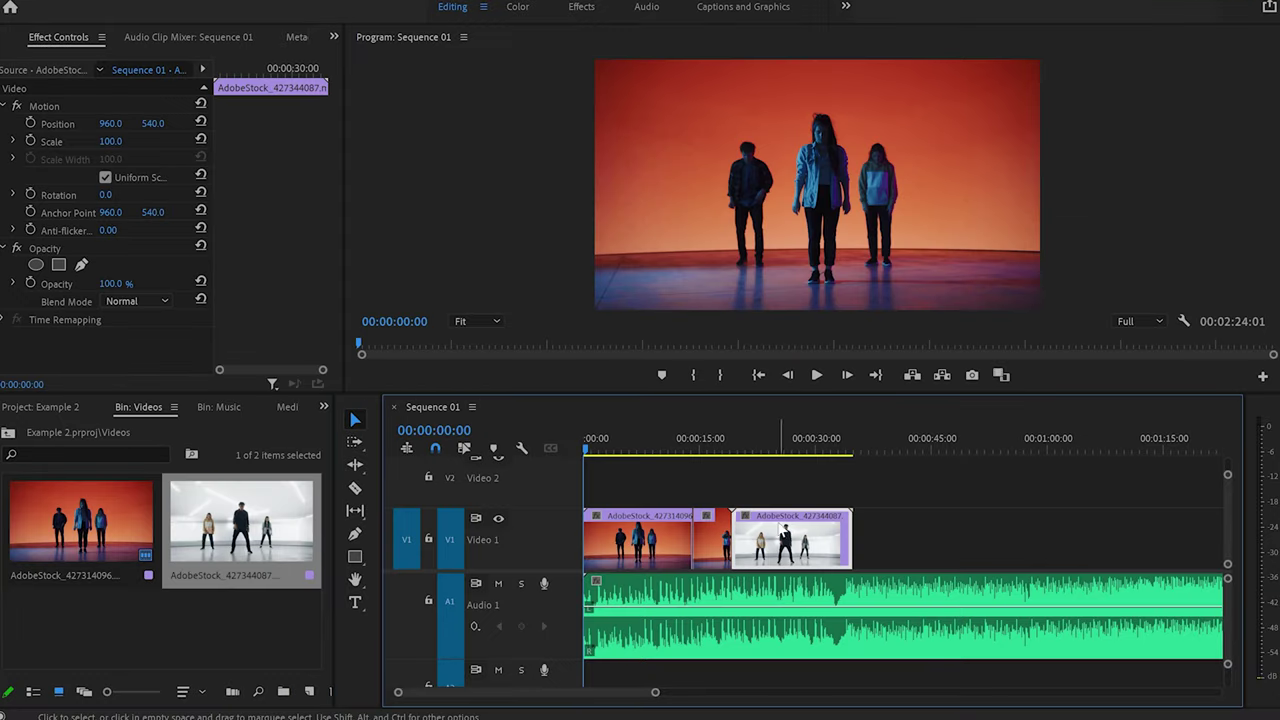
left_click_drag(785, 540, 920, 533)
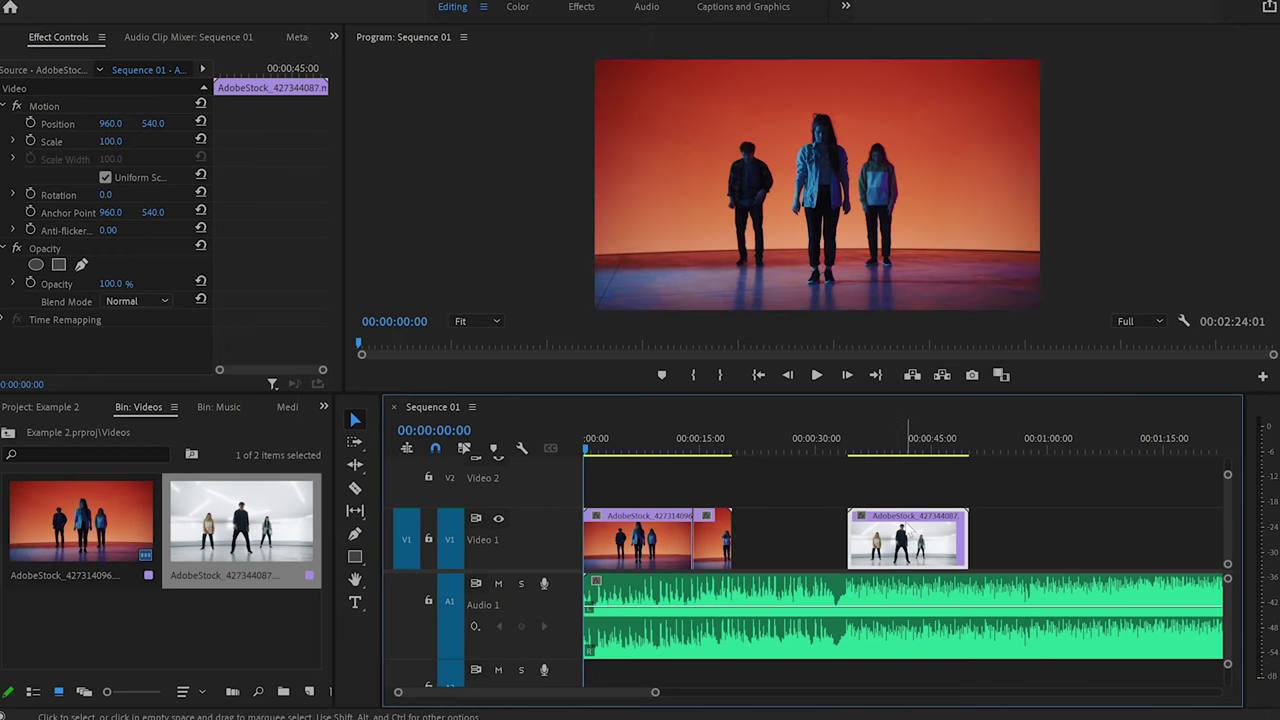
left_click(720, 540)
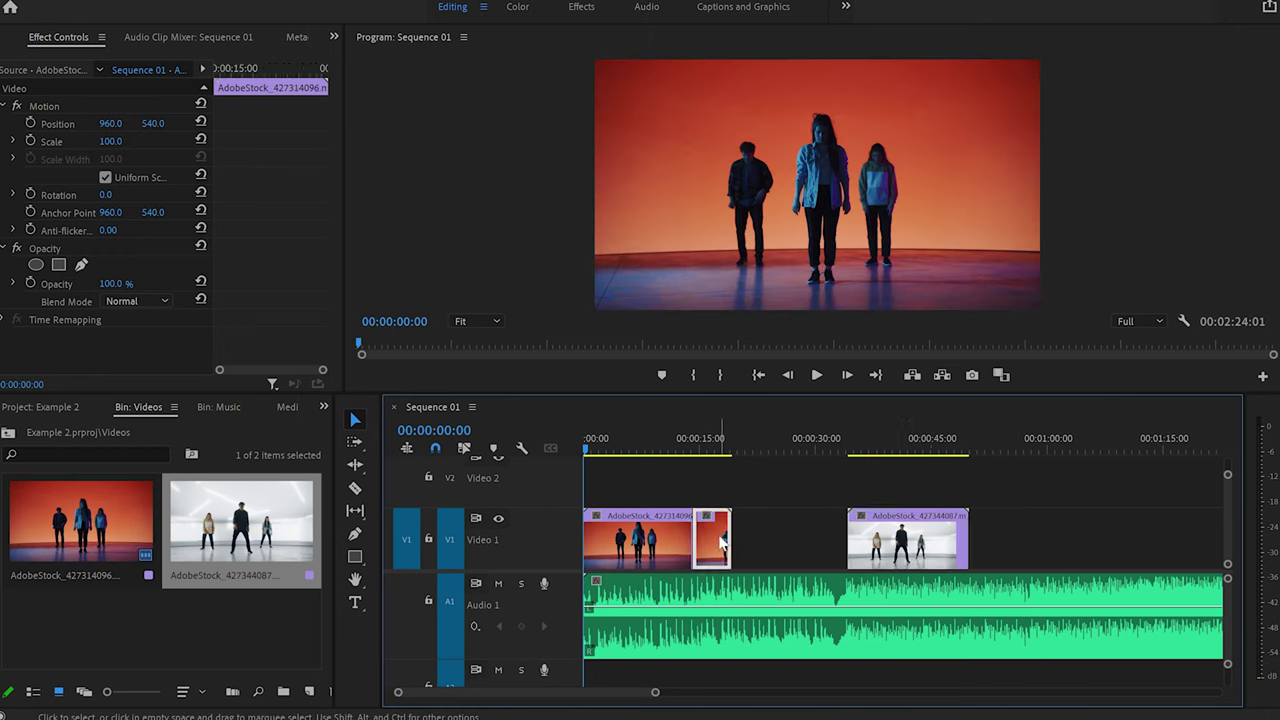
left_click_drag(721, 542, 717, 497)
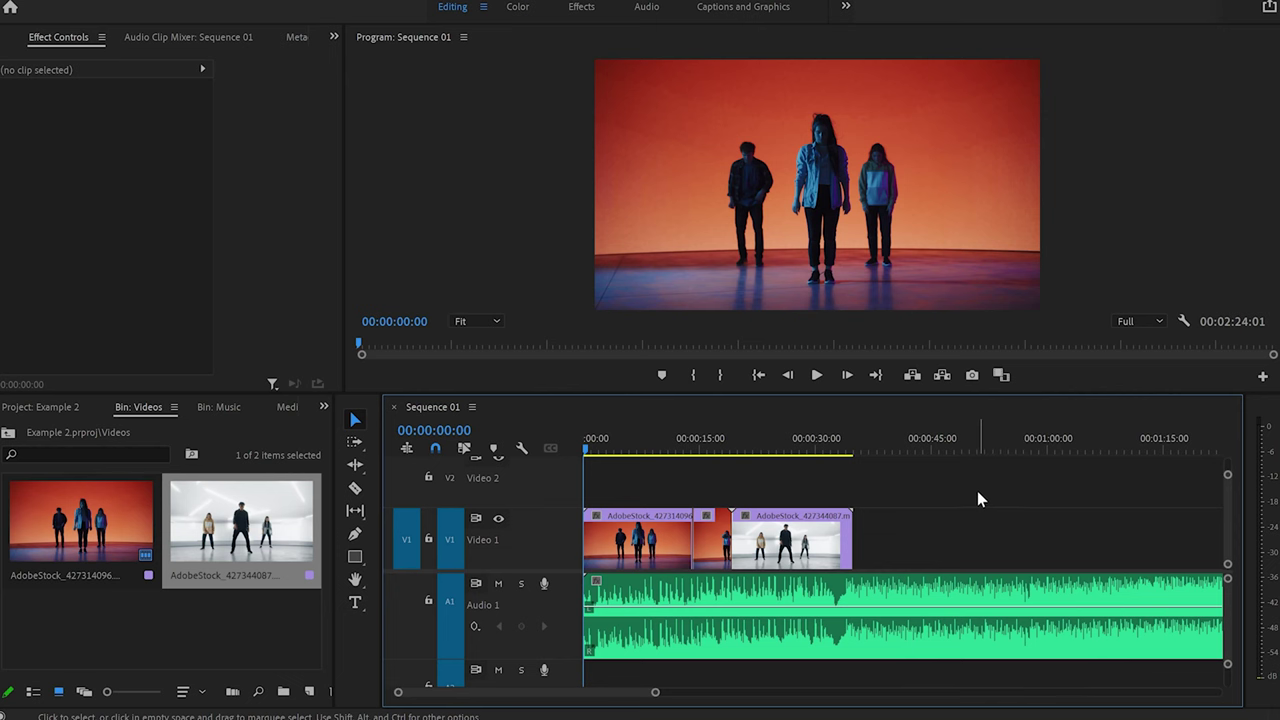
Create a 'Dancing' text title on the video frame and move it to the frame centre.
key("t")
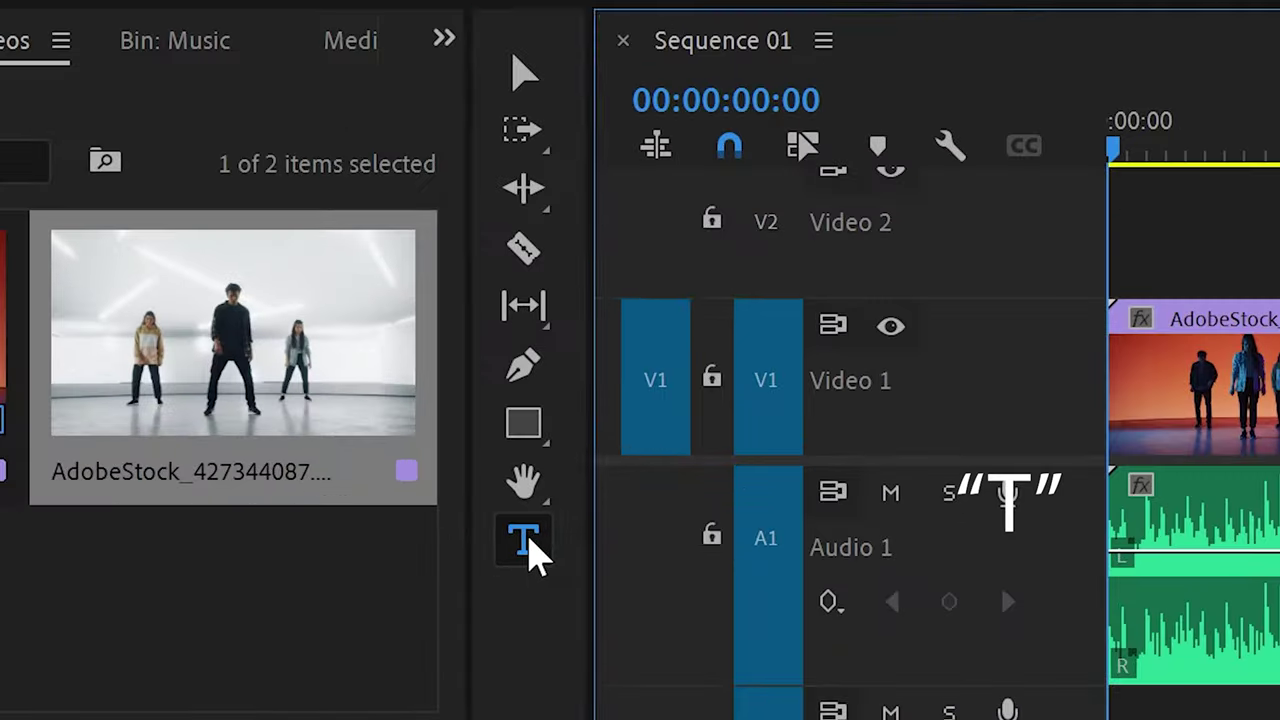
left_click(356, 603)
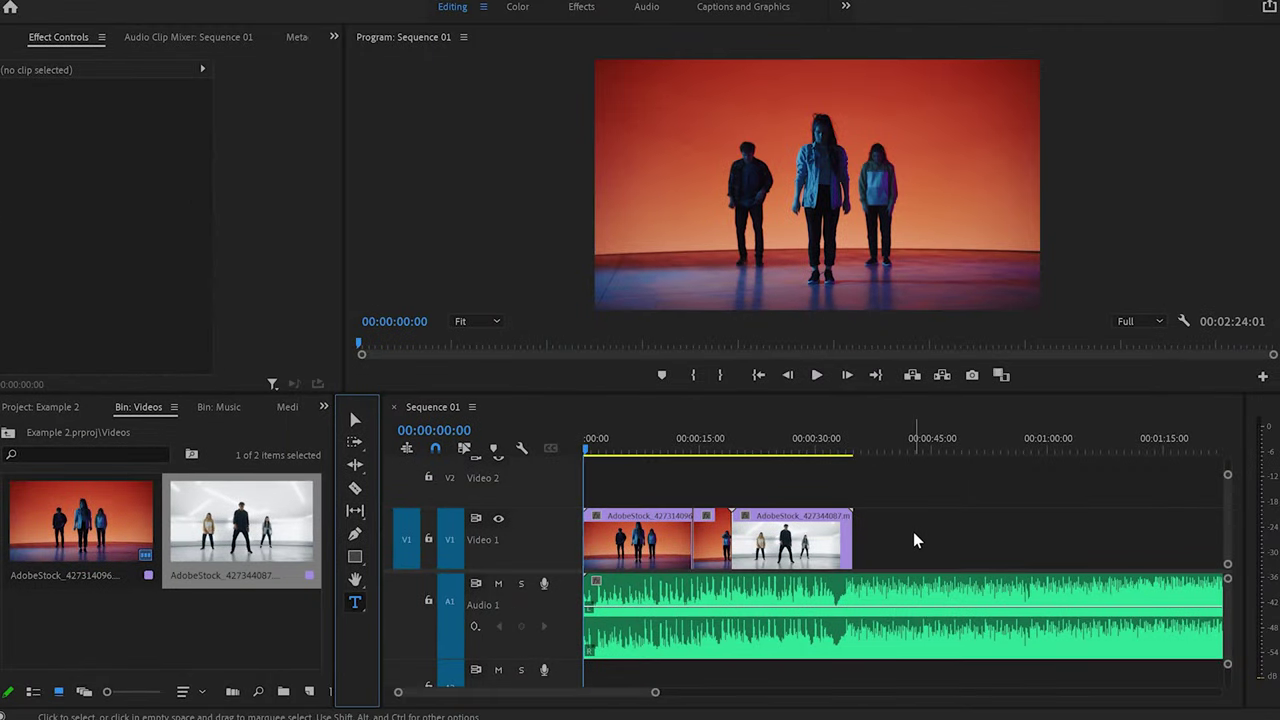
left_click(694, 195)
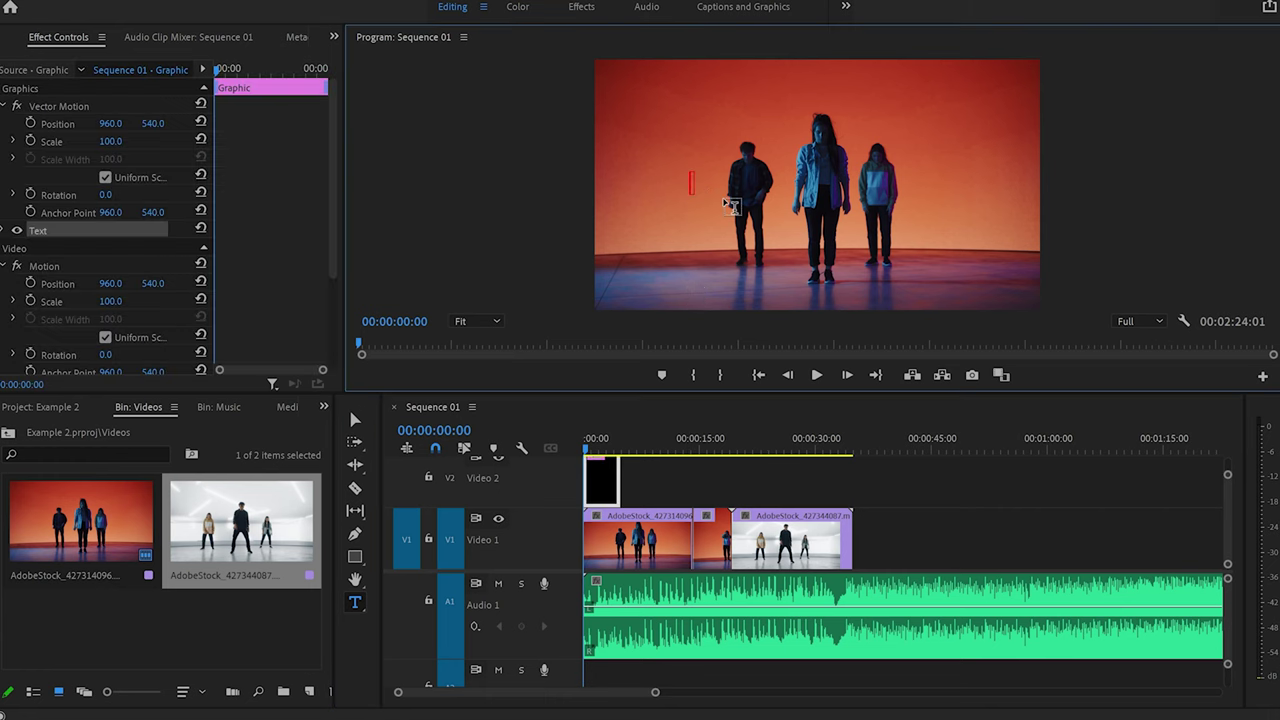
type("Dancing")
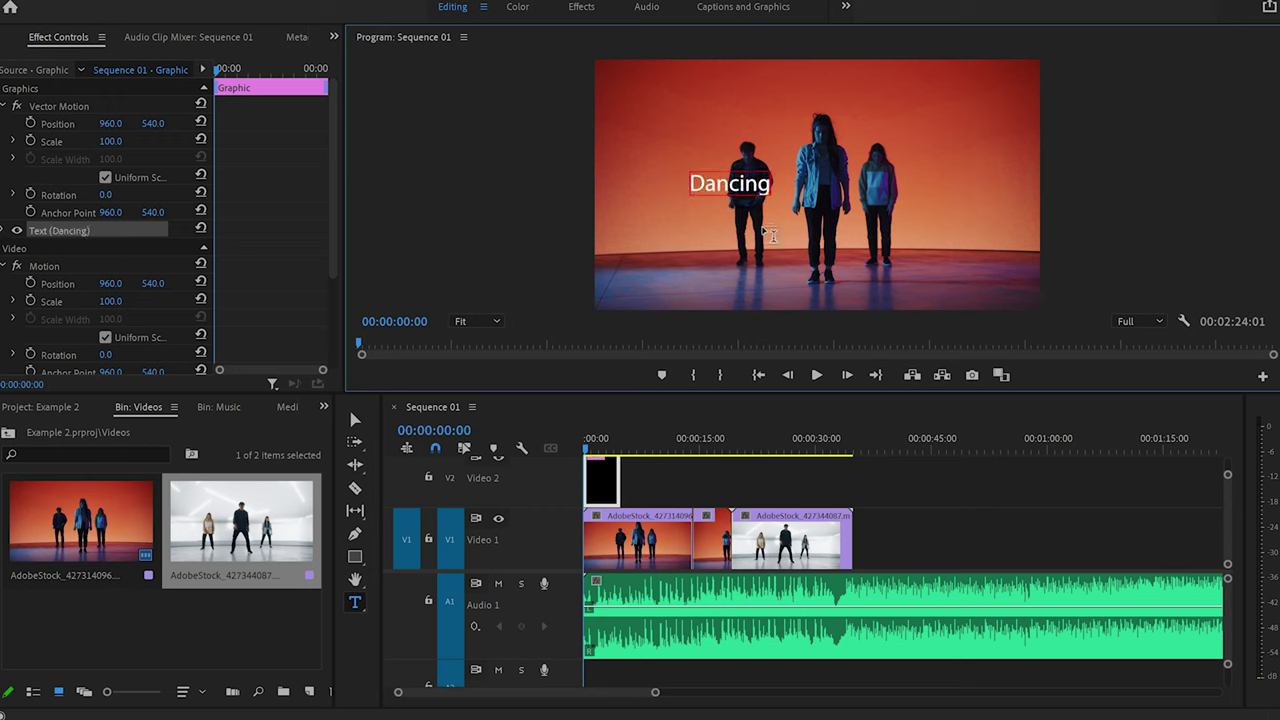
key("Escape")
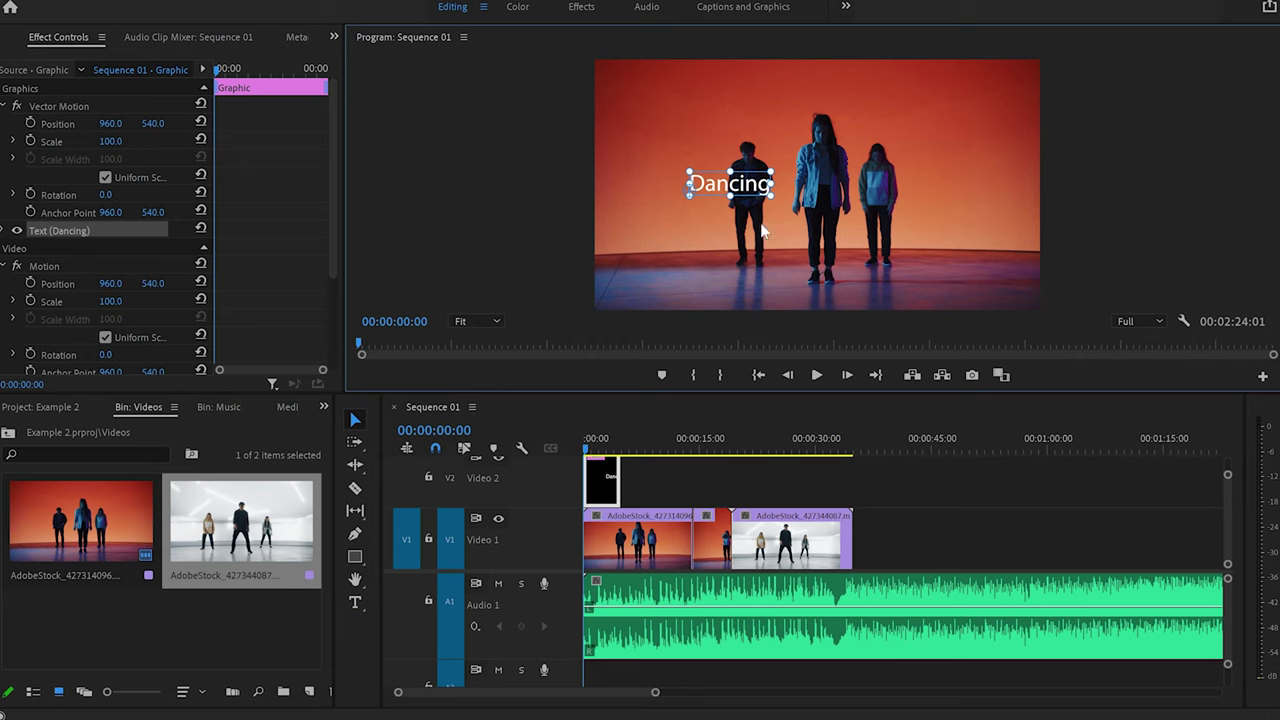
left_click_drag(737, 190, 812, 180)
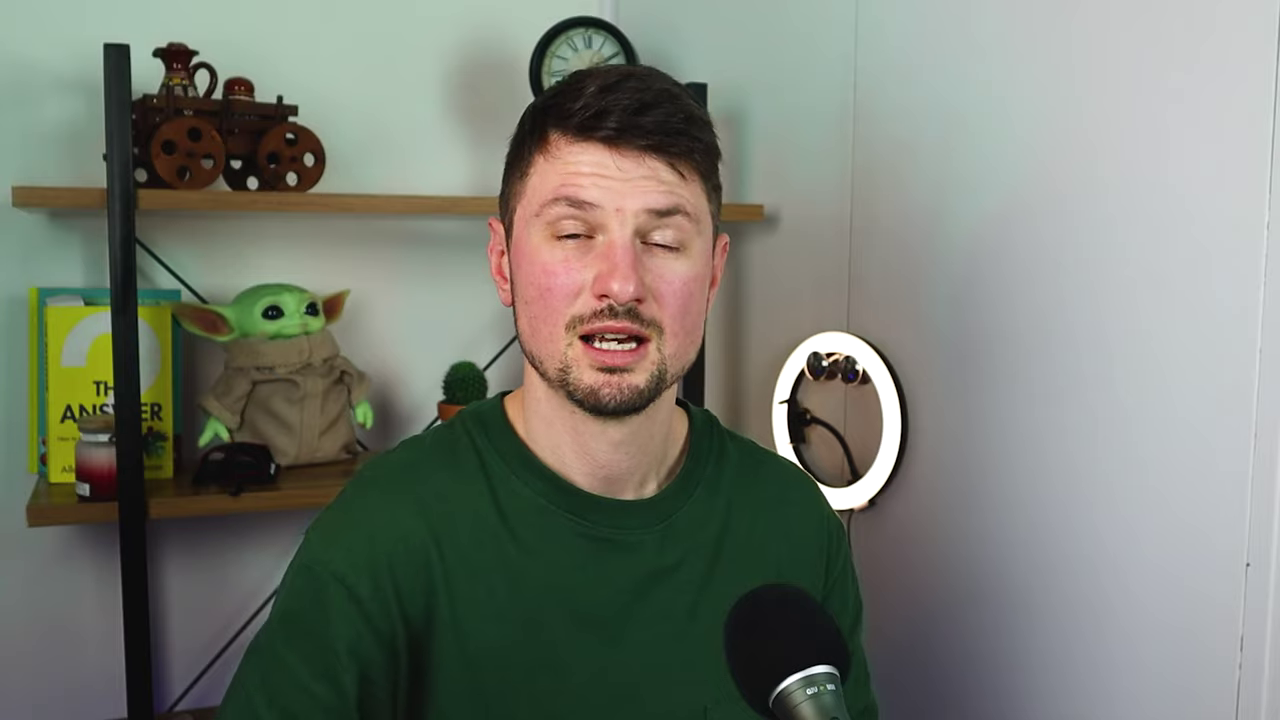